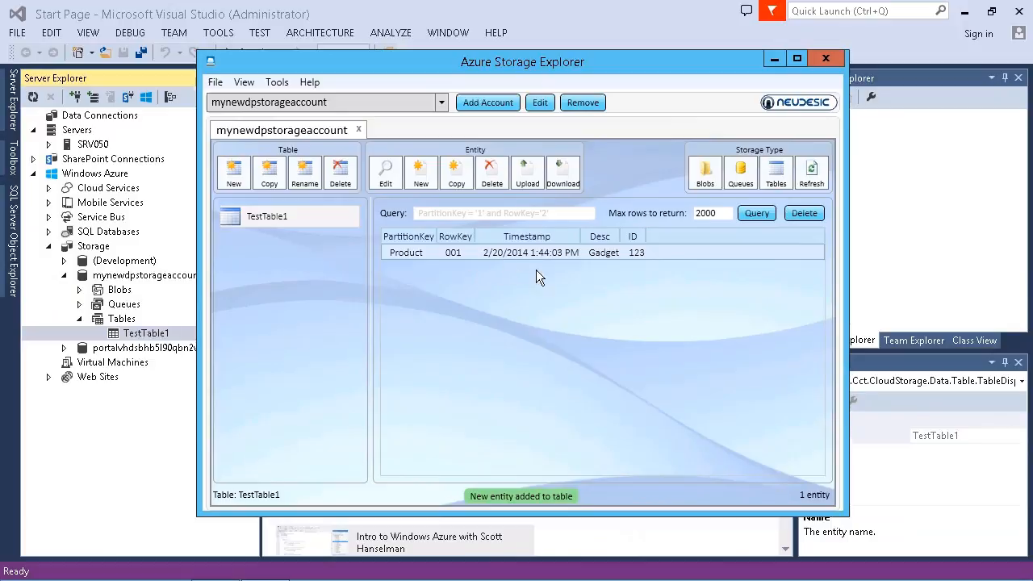
- Examine the Product entity's properties and types in TestTable1, closing the entity editor without updating
double_click(424, 256)
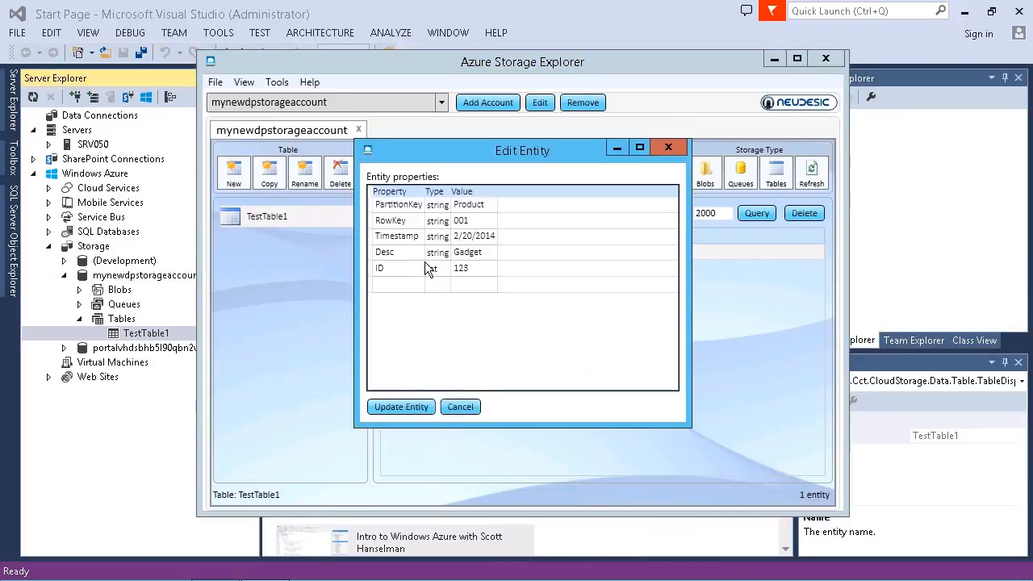
click(464, 406)
double_click(430, 297)
click(474, 413)
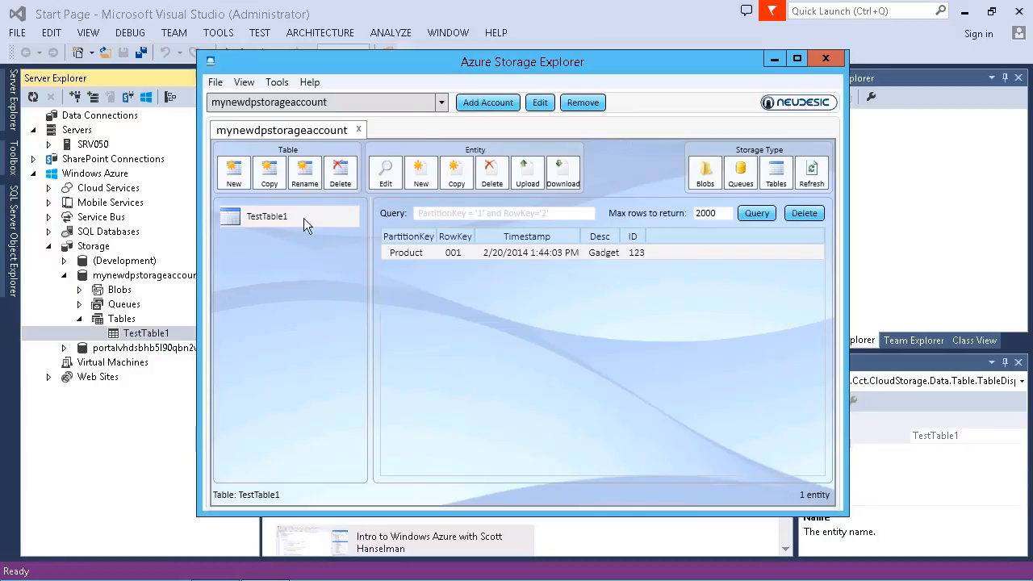
- Switch to Visual Studio and open TestTable1 from the mynewdpstorageaccount tables
click(121, 441)
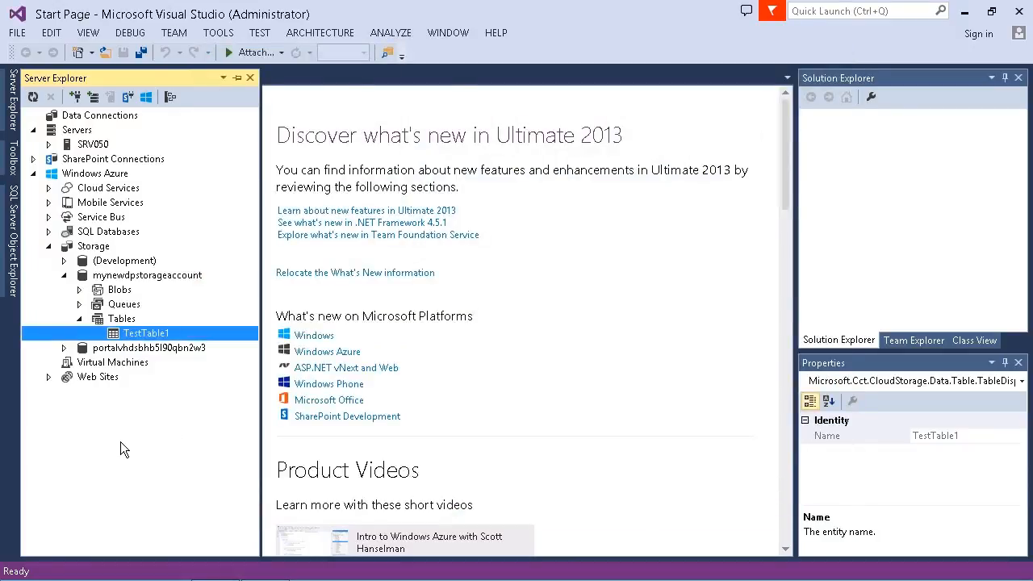
double_click(162, 338)
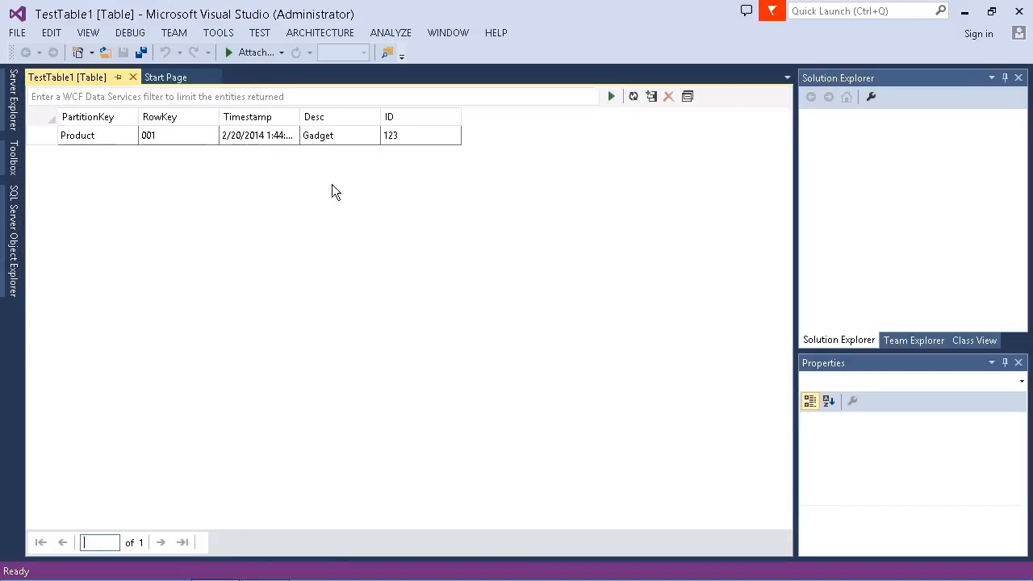
- Start a new entity in TestTable1 with PartitionKey Supplier and RowKey 001
click(657, 104)
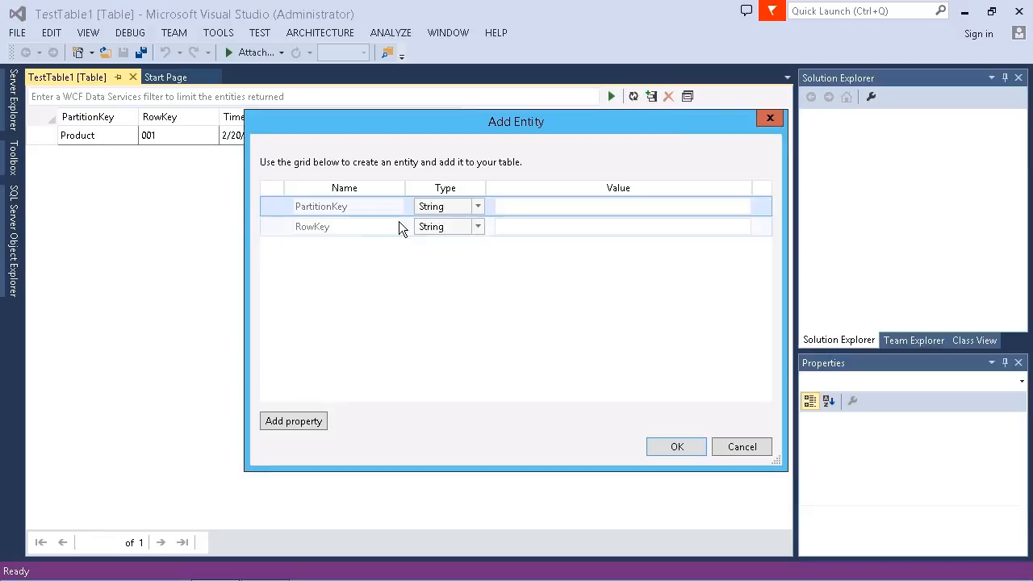
click(549, 211)
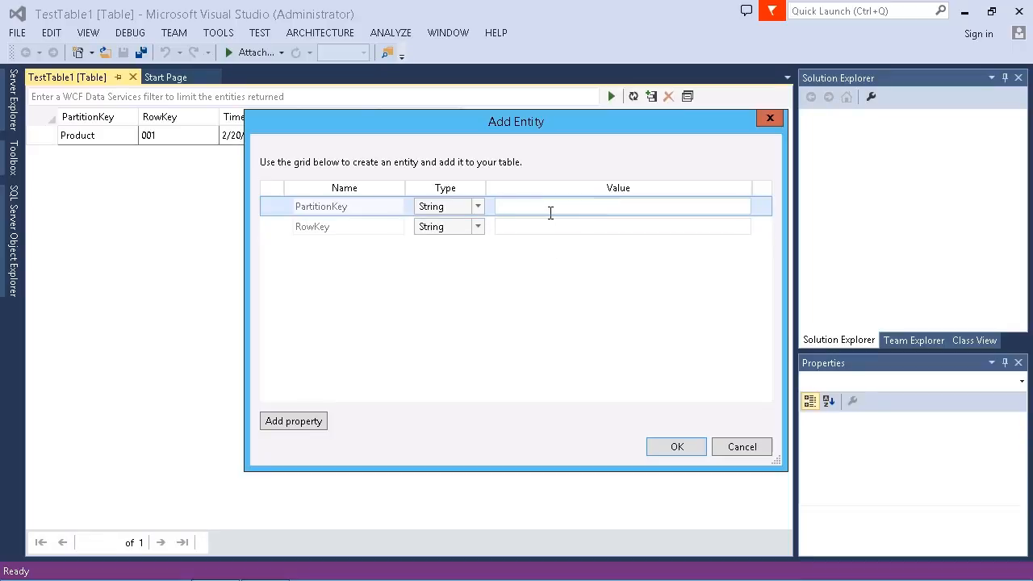
text(Supplier)
key(Tab)
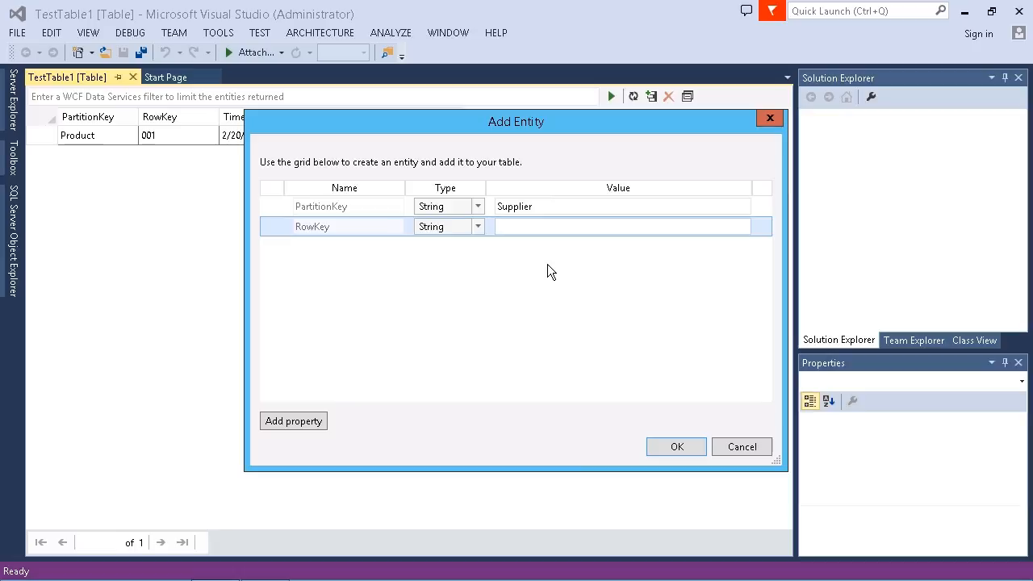
text(001)
- Add a String property named Location with the value East to the new entity
click(309, 429)
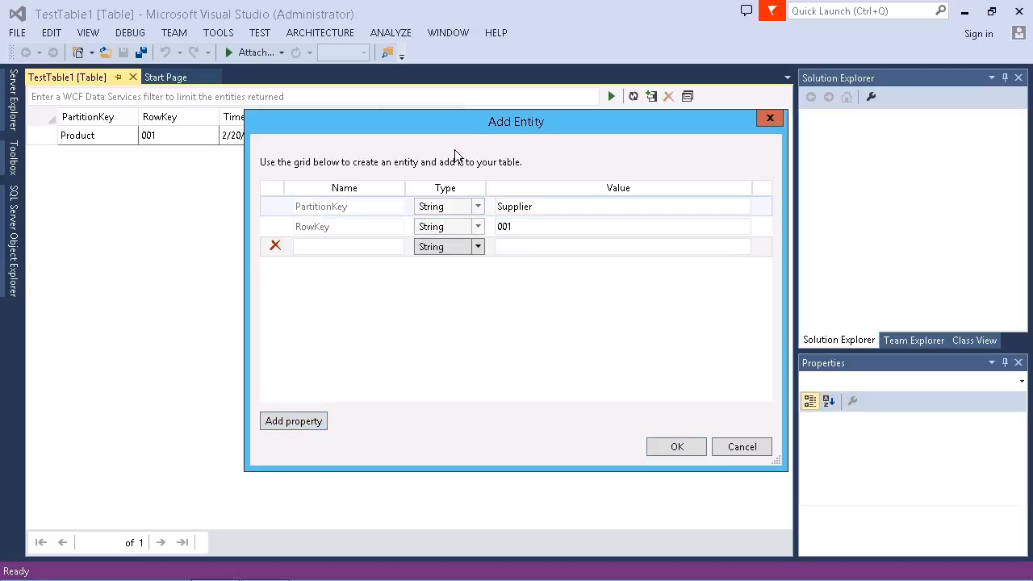
click(329, 255)
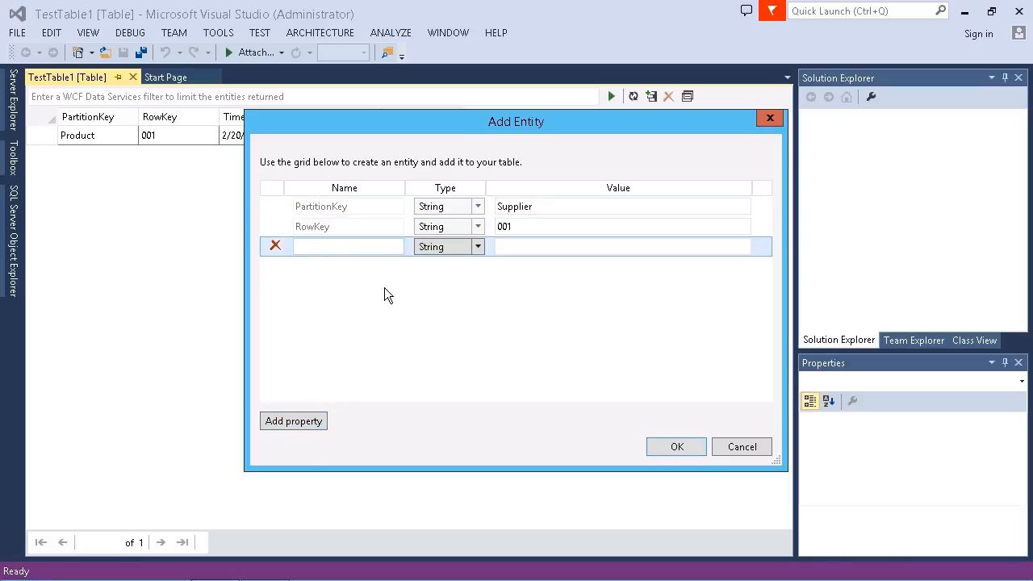
text(Location)
click(523, 247)
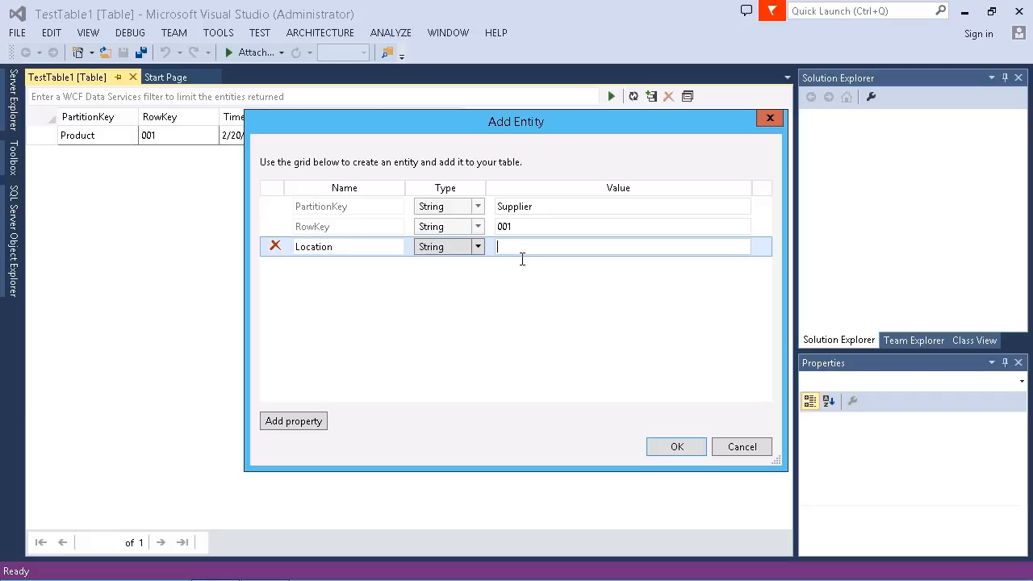
text(East)
- Add a further property named Contact to the new entity
click(313, 423)
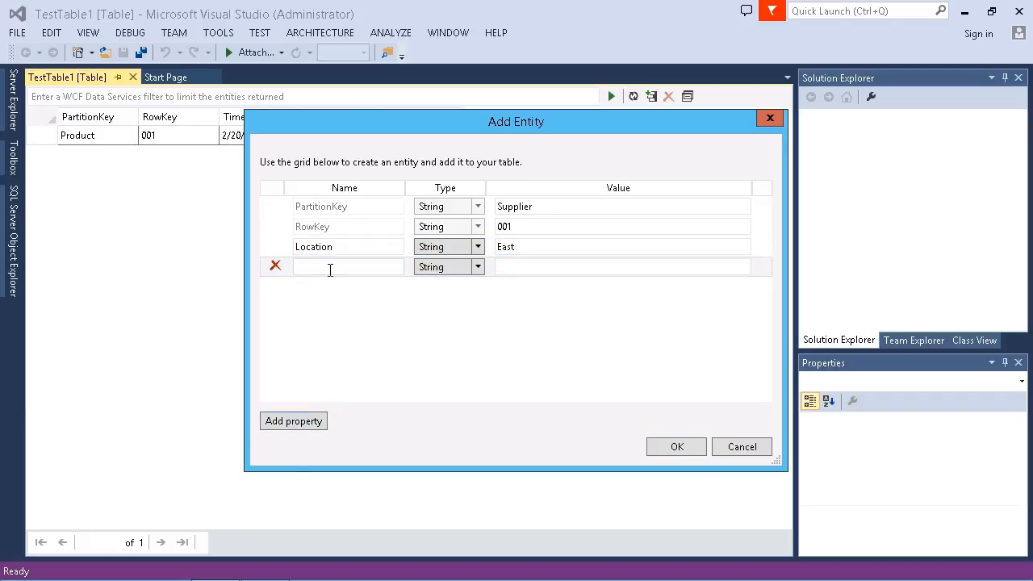
click(330, 268)
text(Co)
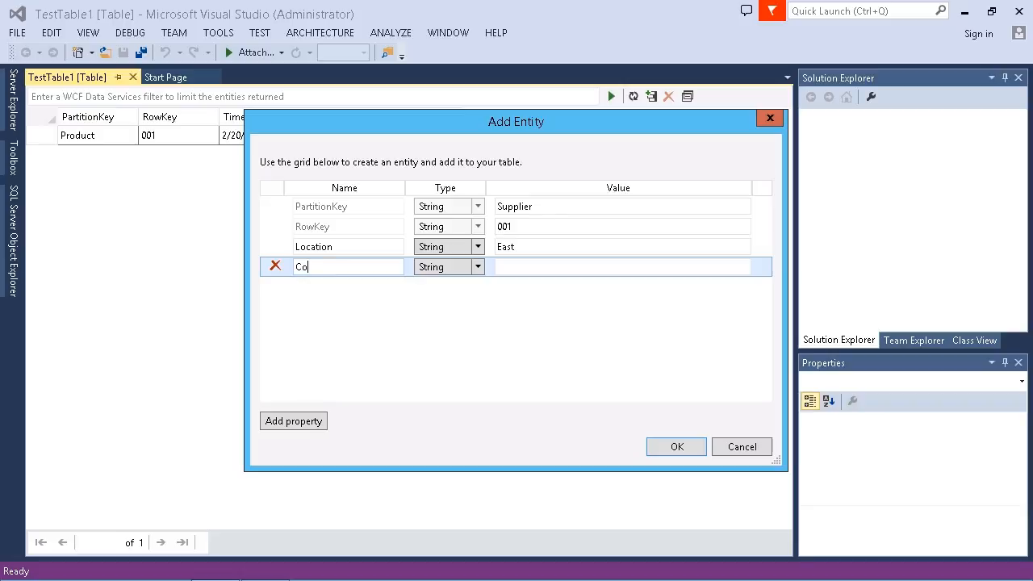
text(ntact)
- Rename the Contact property to ID, set it to Int32 with the value 123, and add the entity to the table
click(478, 247)
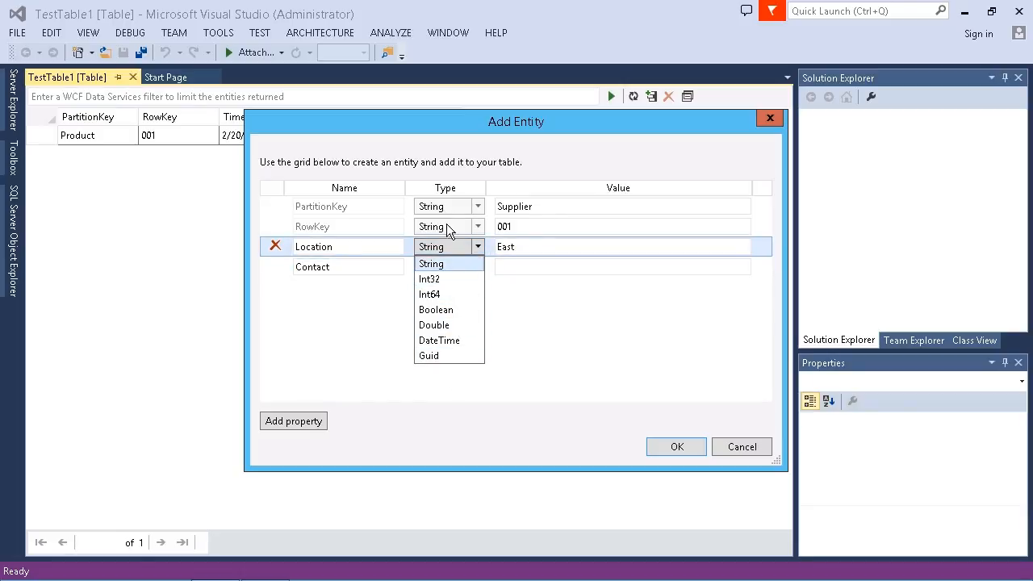
click(349, 275)
click(351, 277)
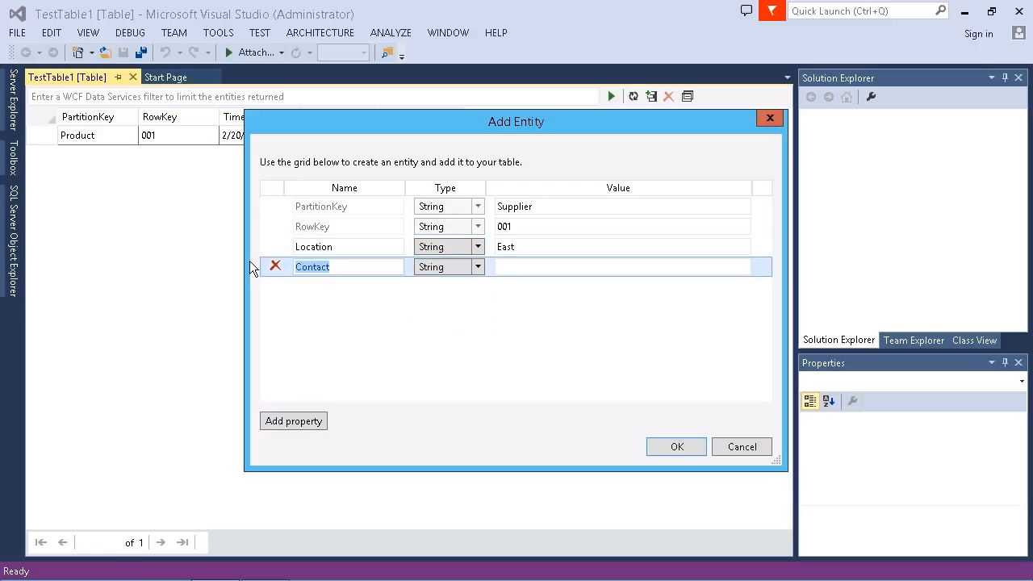
text(ID)
click(484, 273)
click(439, 298)
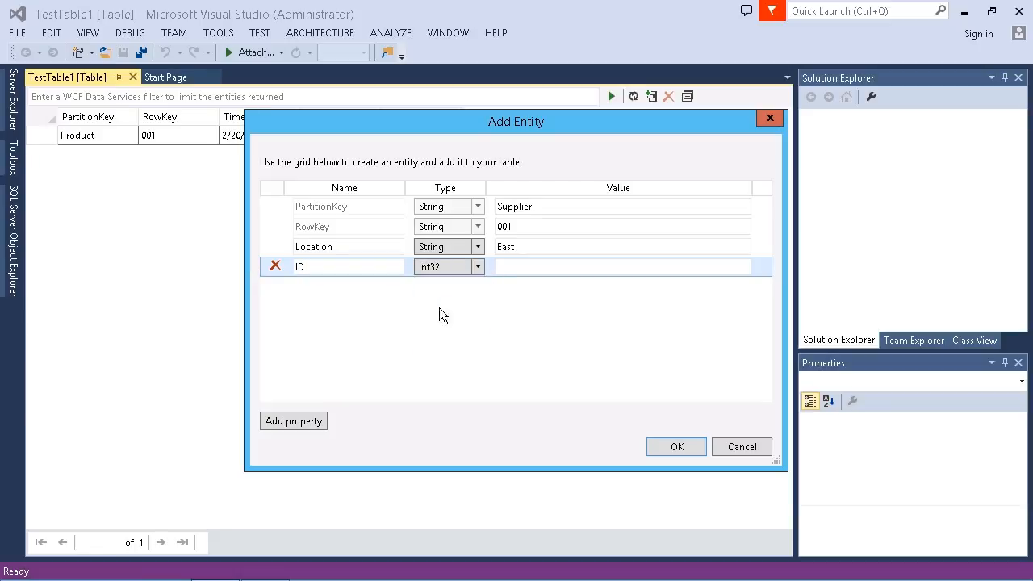
click(515, 273)
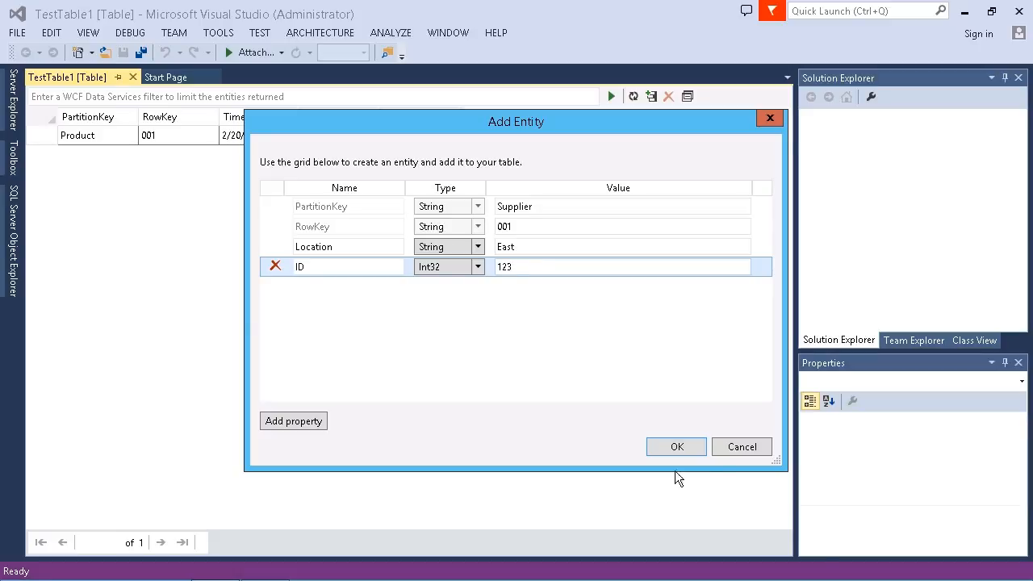
click(681, 448)
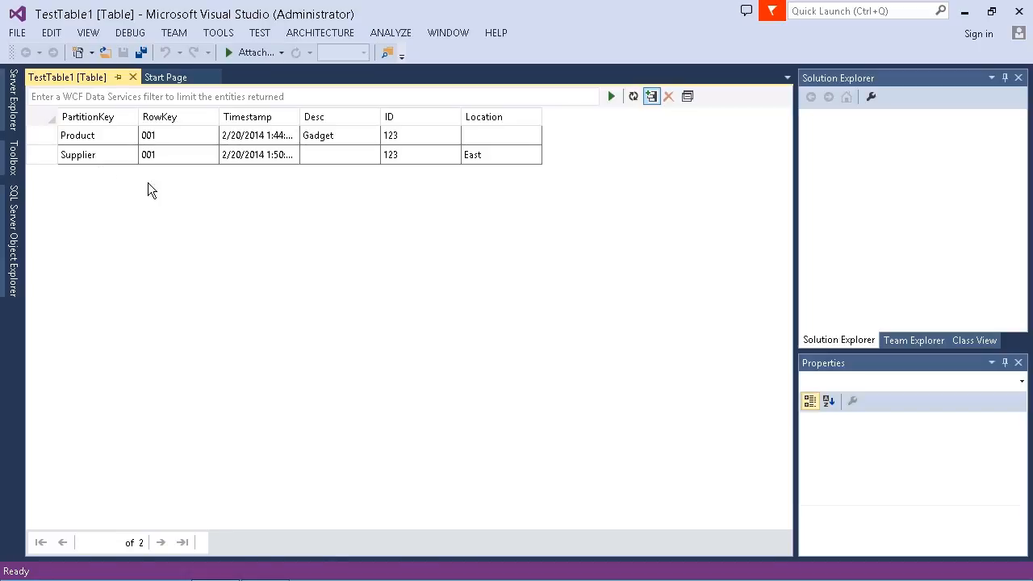
- Compare the Desc cells of the Product and Supplier entities
click(338, 140)
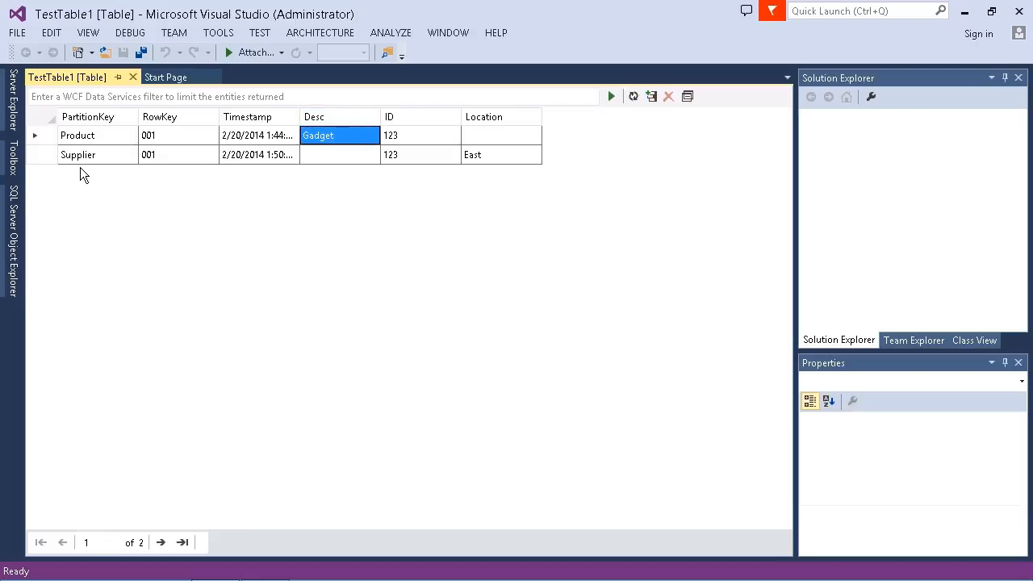
key(Down)
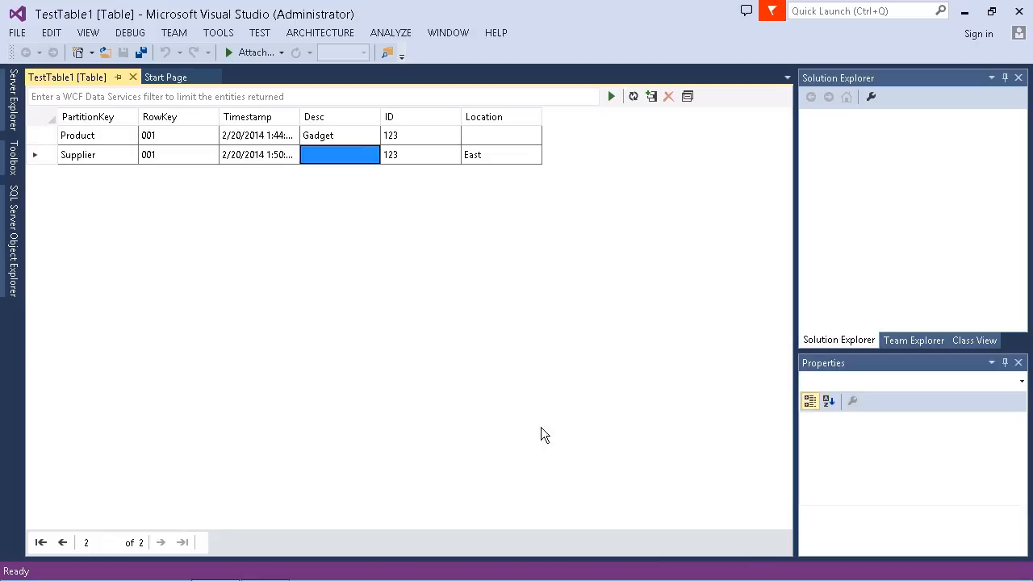
- Switch to Azure Storage Explorer and refresh the entity list of TestTable1
mouse_move(357, 579)
click(265, 565)
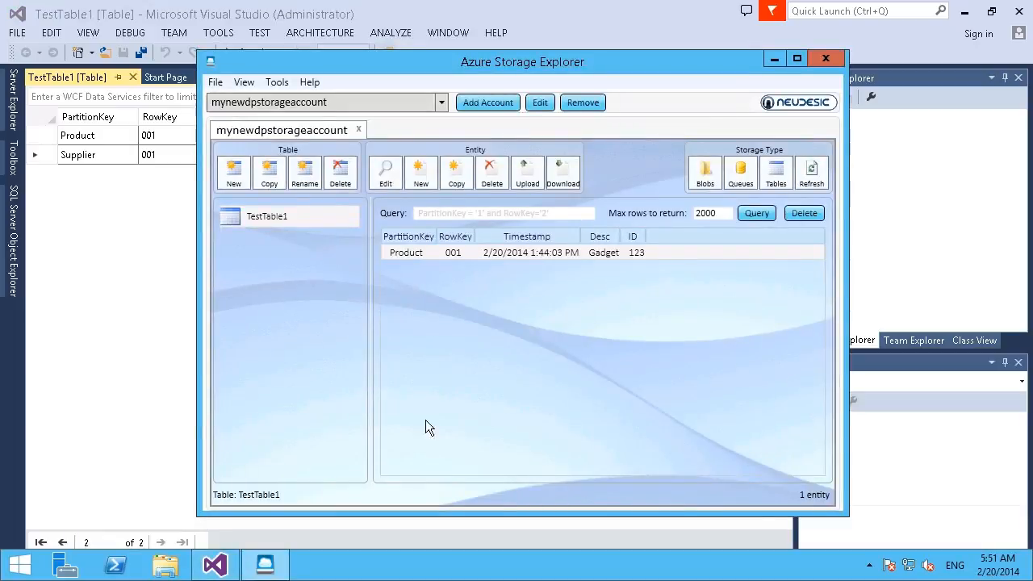
click(817, 173)
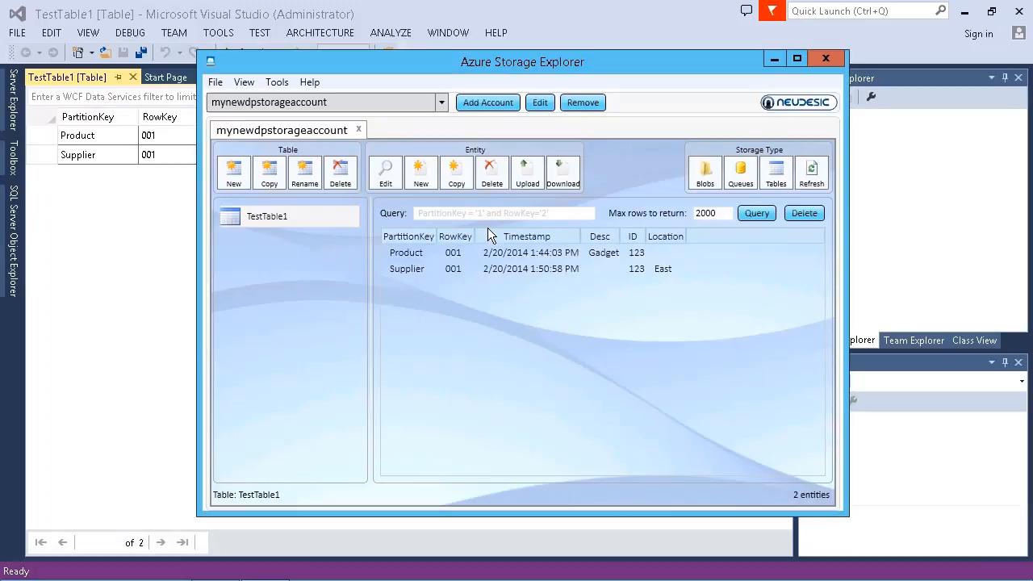
- Return to Visual Studio, build a TestTable1 query with PartitionKey Equal To product, and run it
click(158, 260)
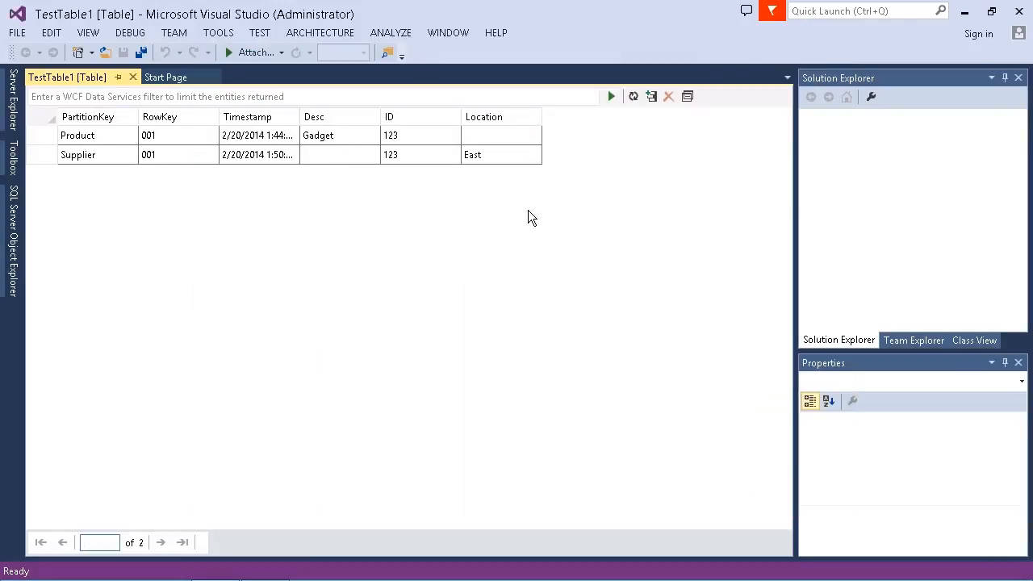
click(696, 106)
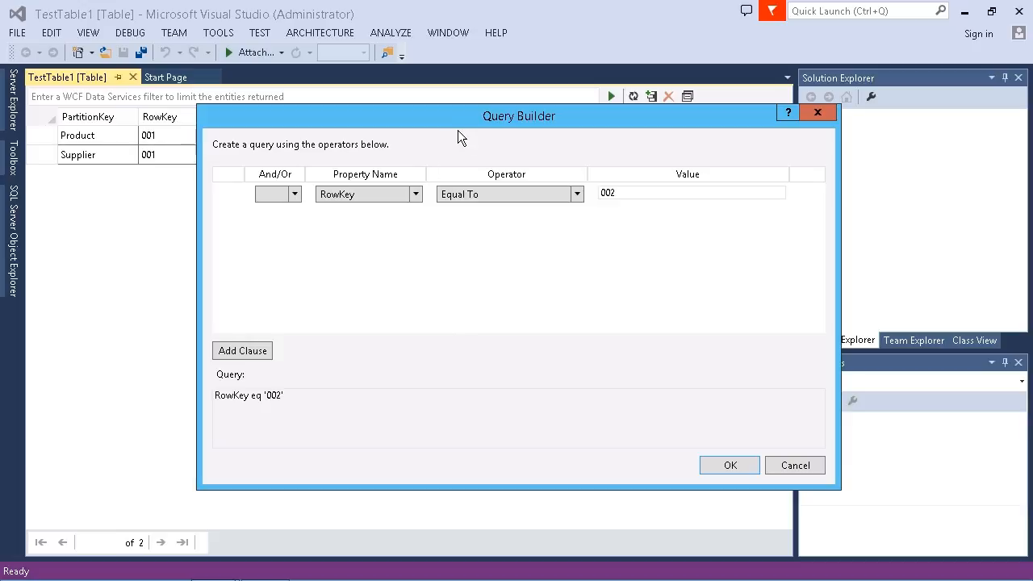
drag(457, 131, 467, 148)
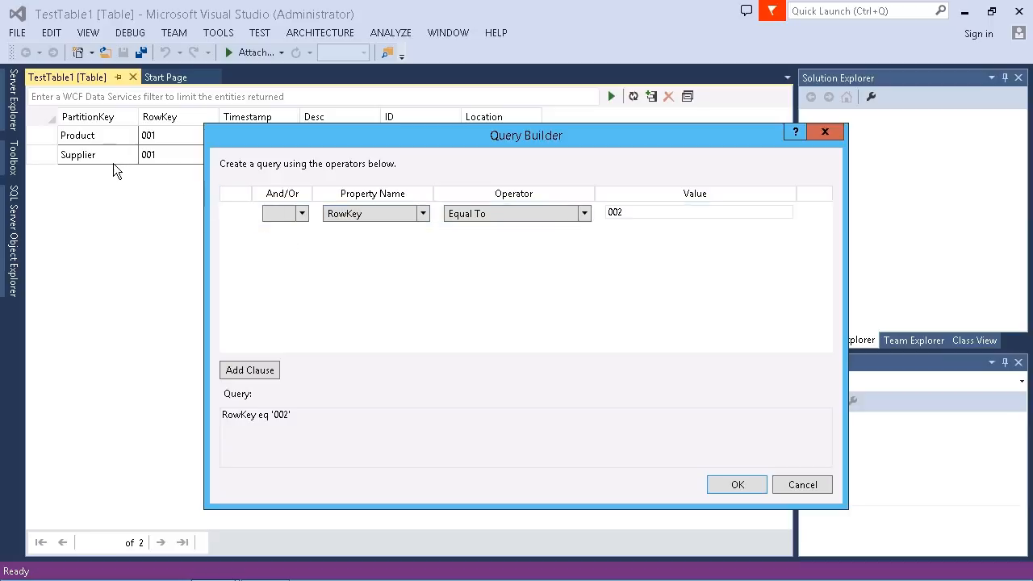
click(423, 213)
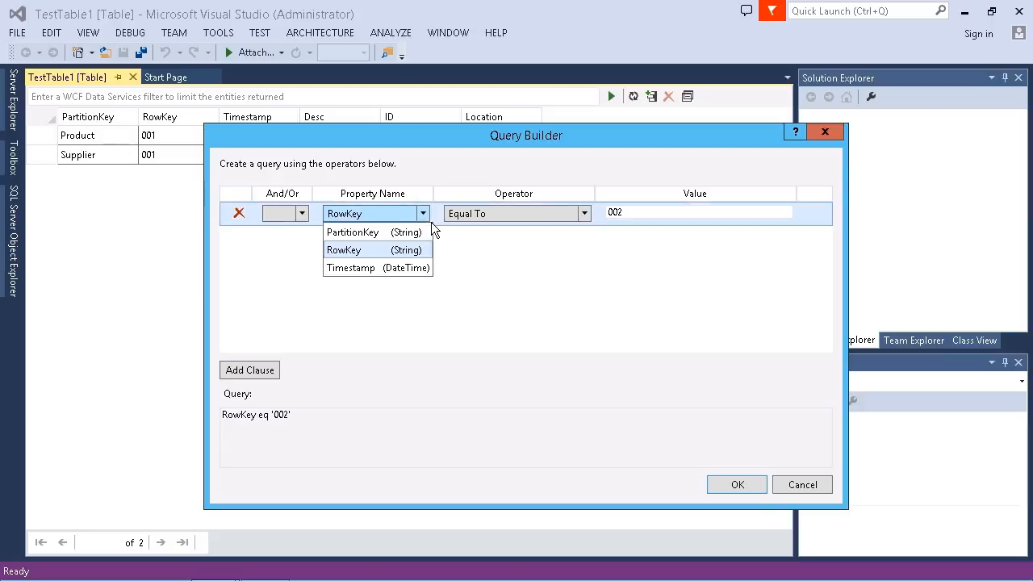
click(377, 232)
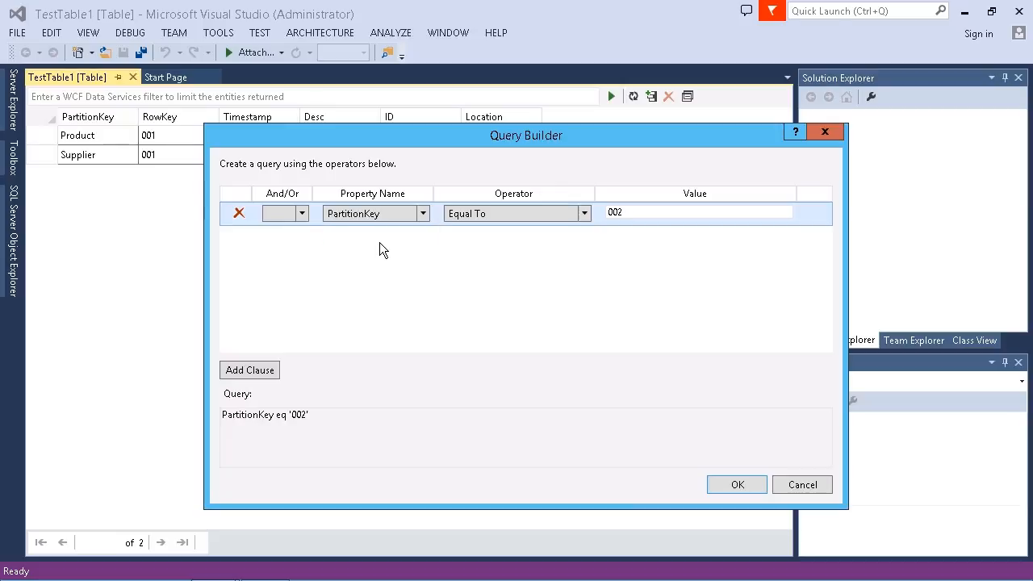
click(591, 219)
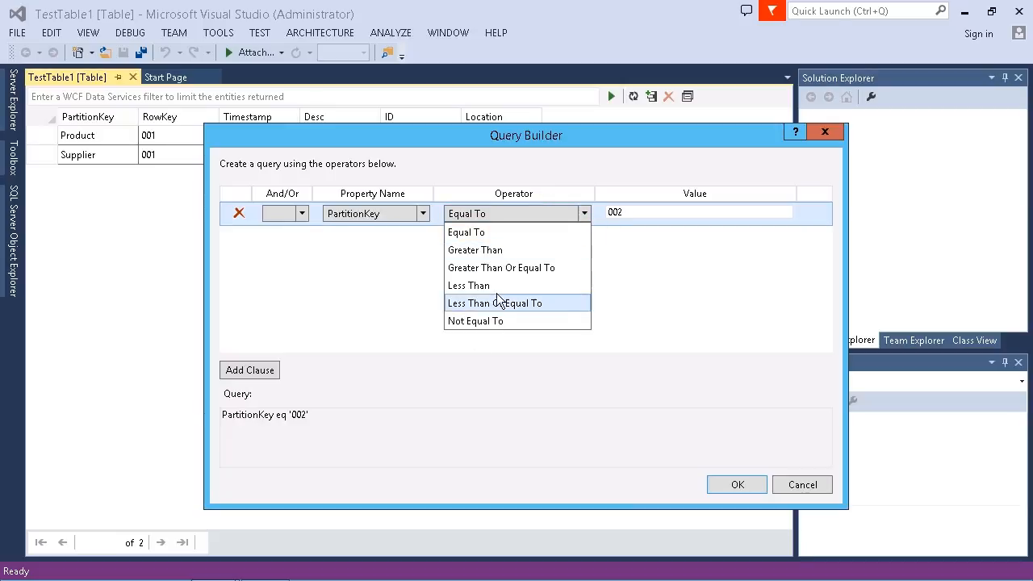
click(642, 214)
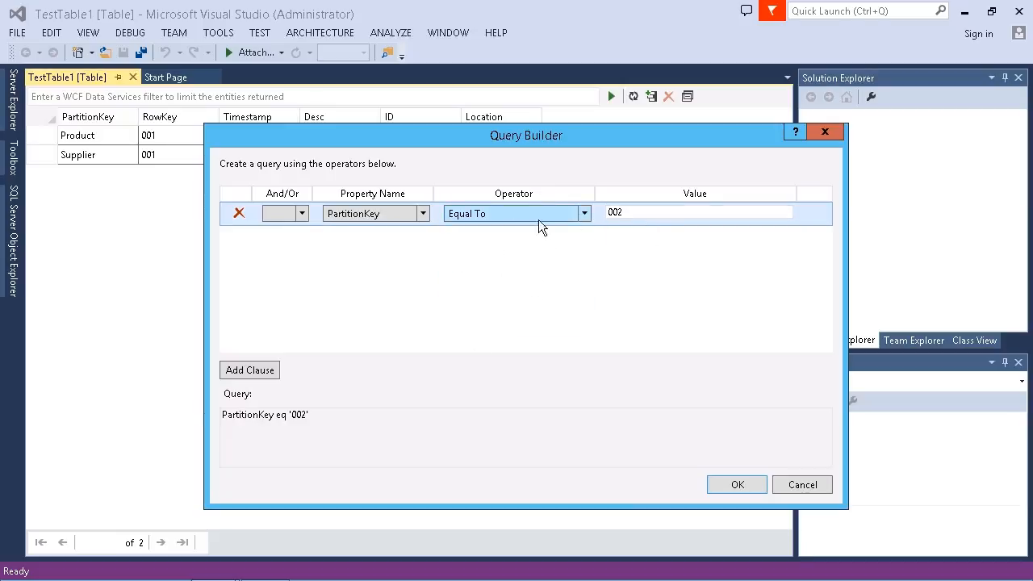
key(ctrl+a)
text(product)
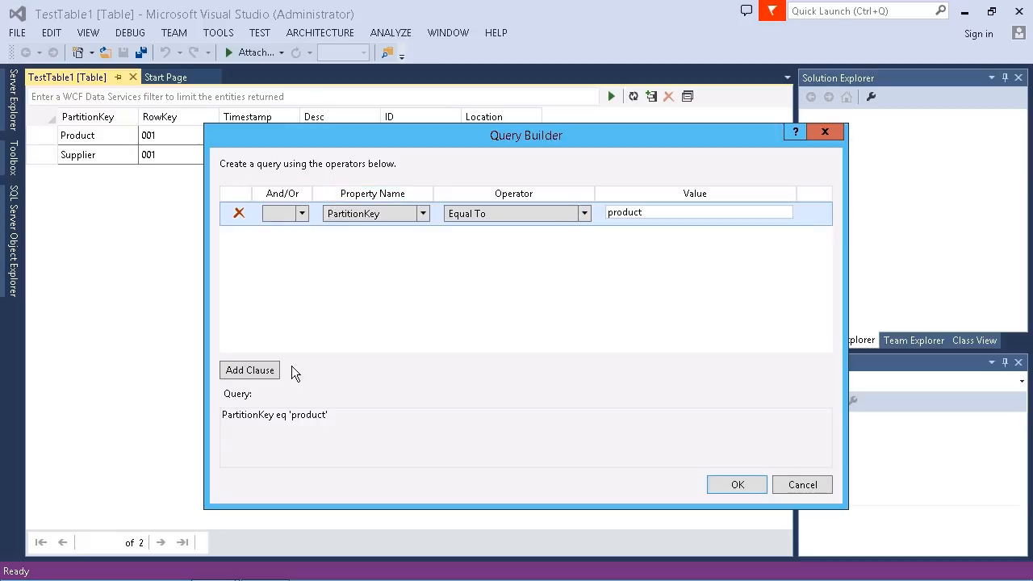
click(730, 487)
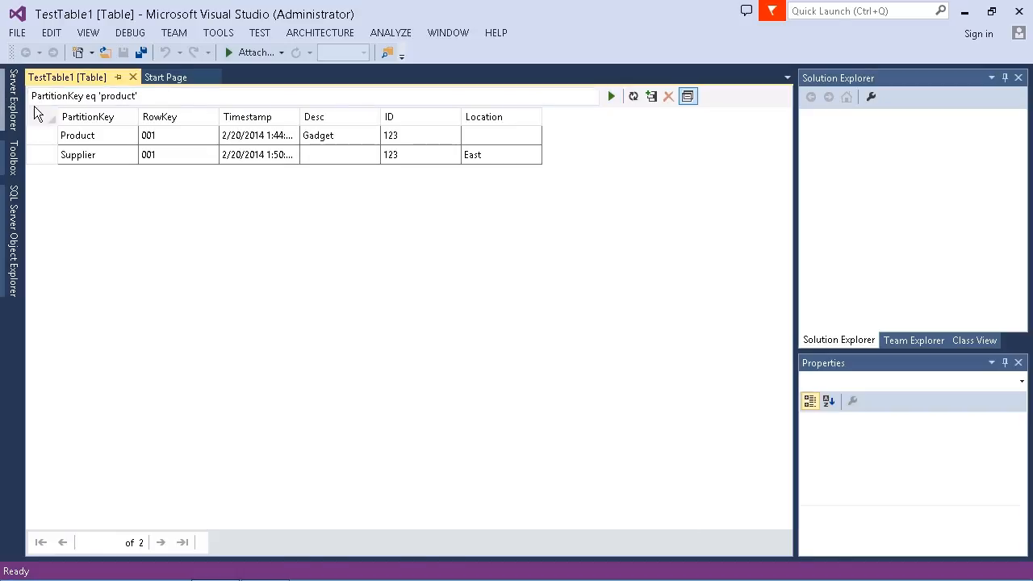
click(613, 99)
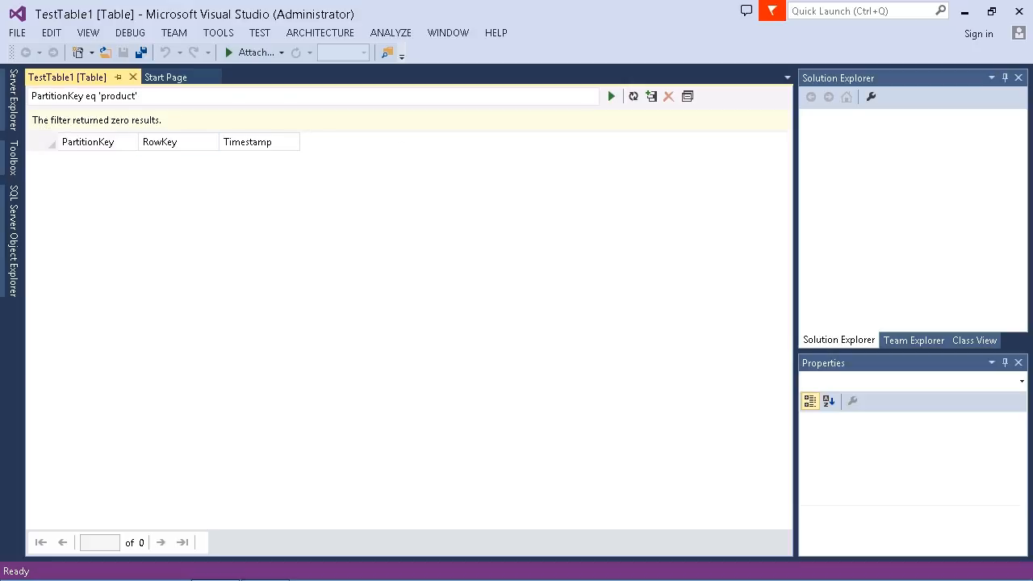
- Correct the filter to PartitionKey eq 'Product' and run the query again
key(BackSpace)
text(P)
key(Return)
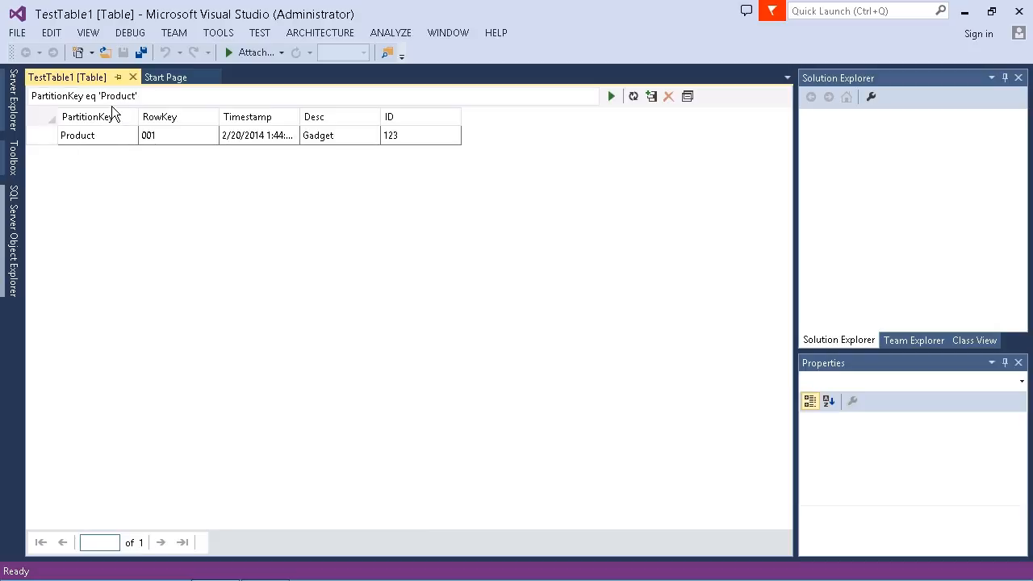
- Change the PartitionKey value in the query builder to Supplier and run the updated query
click(688, 97)
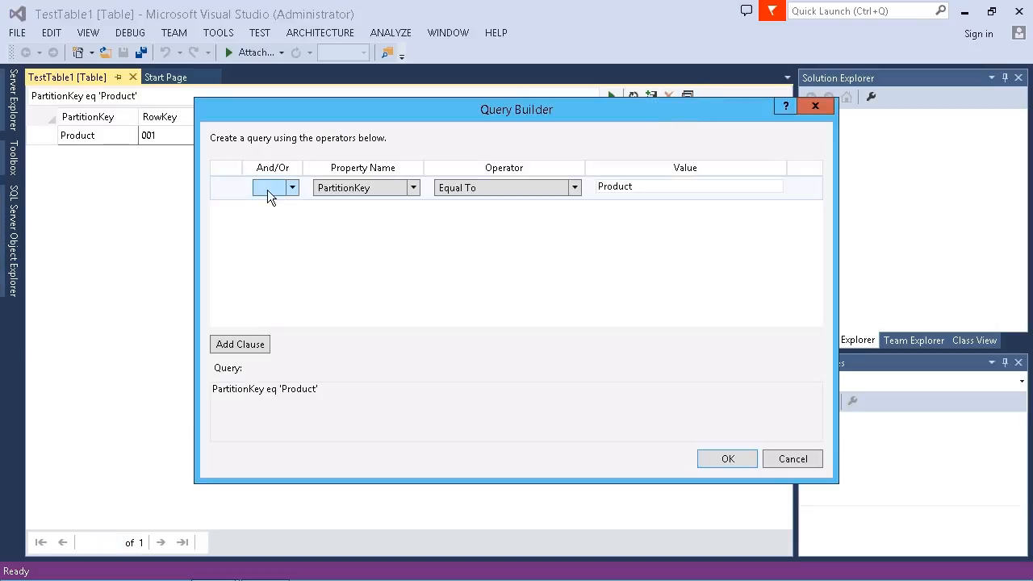
click(615, 190)
text(Supplier)
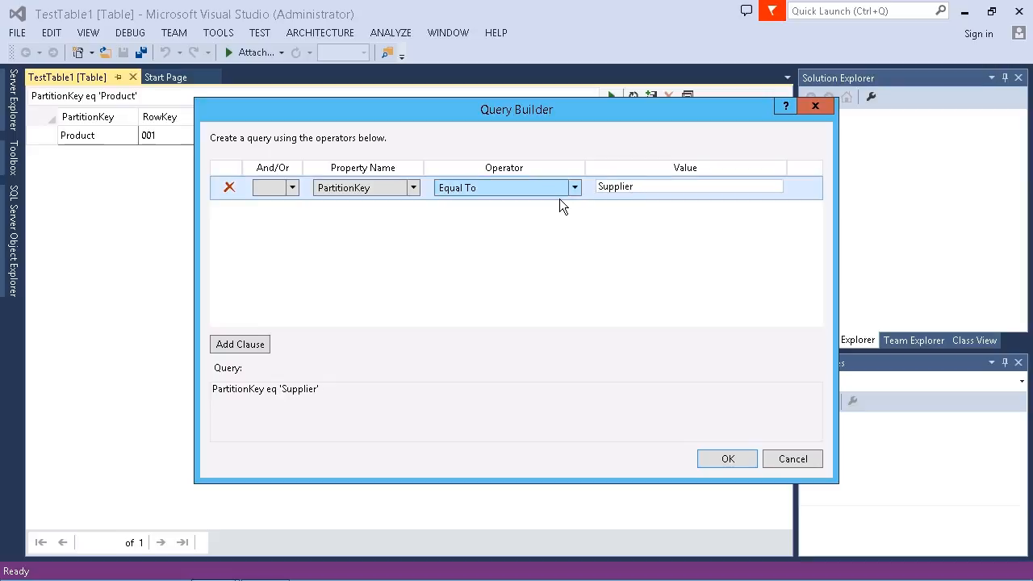
click(736, 463)
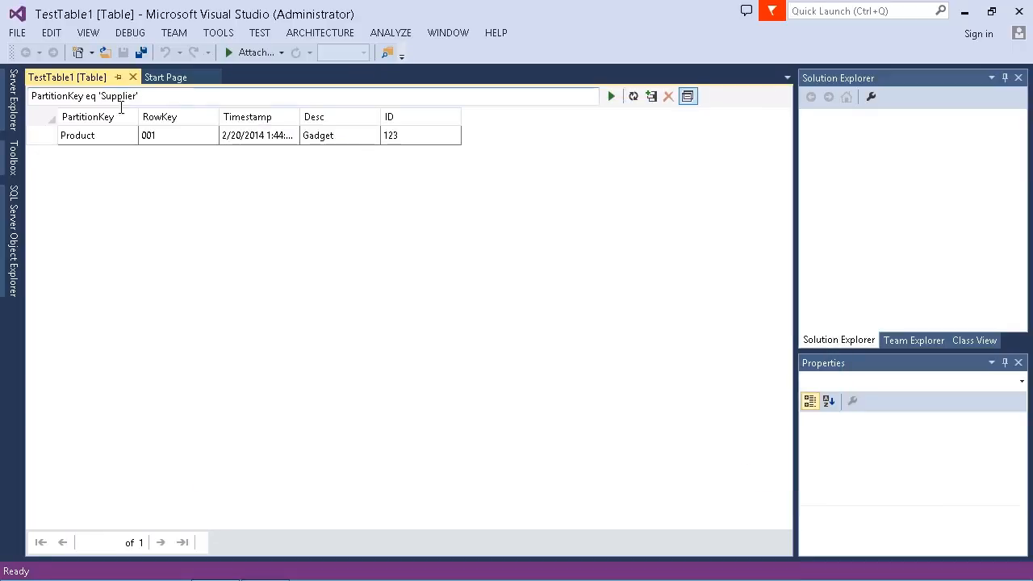
click(611, 97)
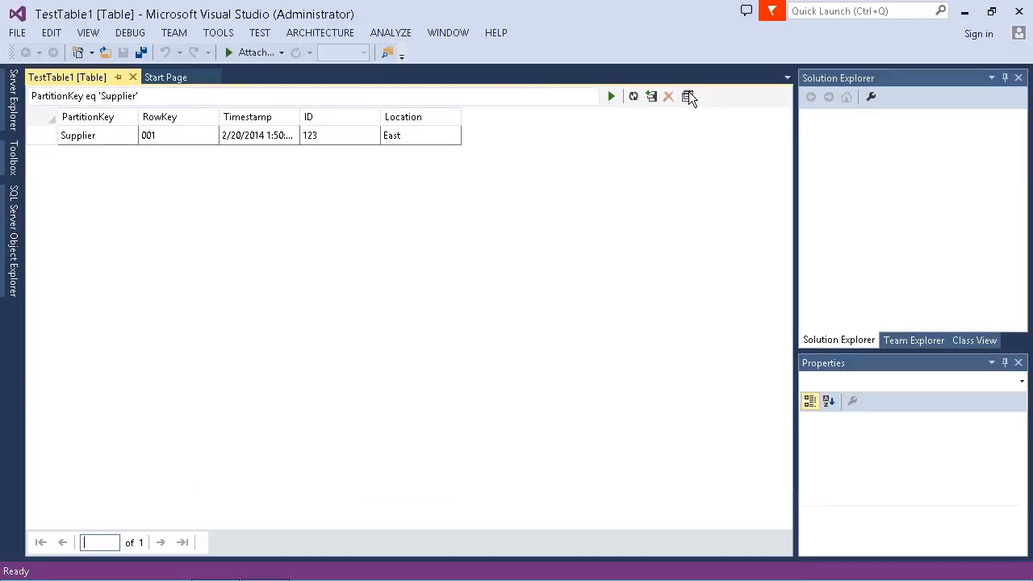
- Minimize Visual Studio to return to Azure Storage Explorer
click(966, 12)
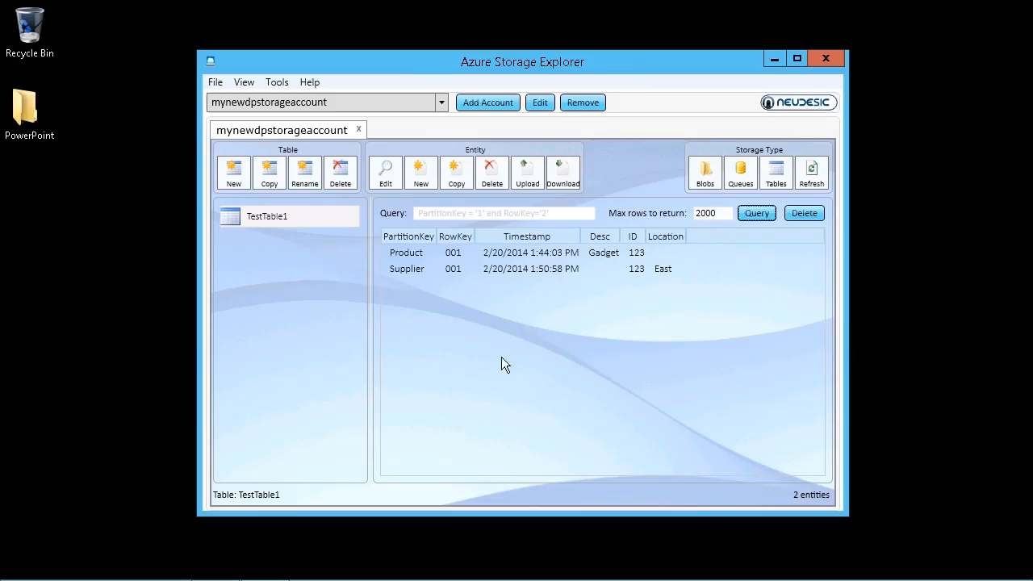